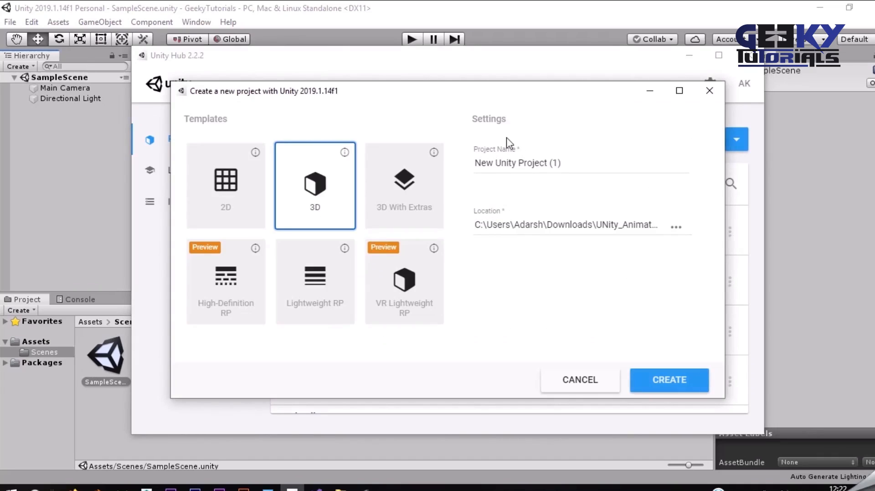
{"action": "left_click", "coordinate": [566, 161]}
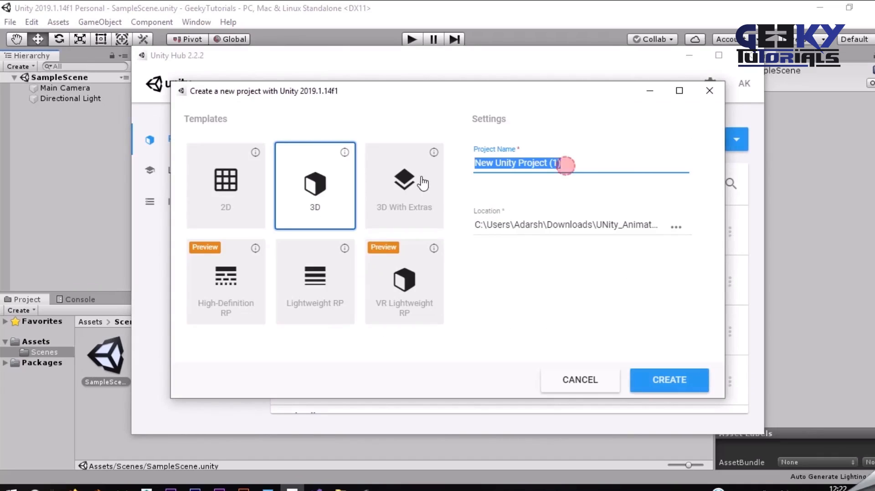
{"action": "type", "text": "Geek"}
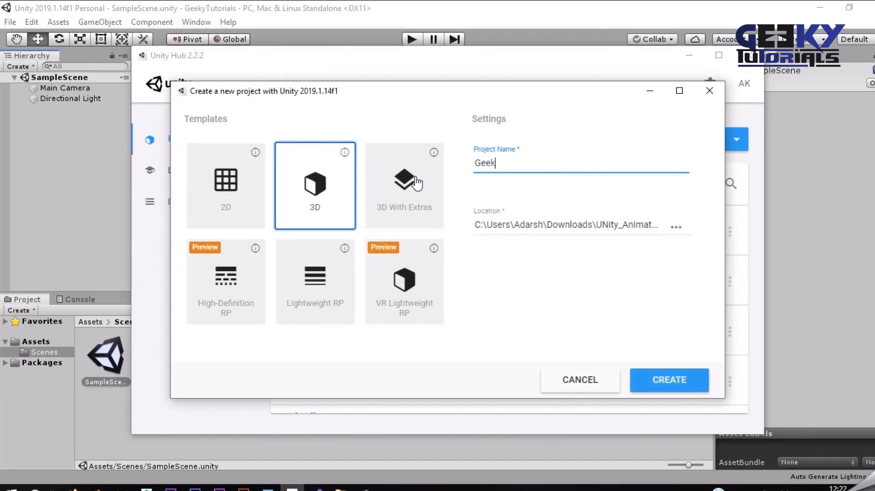
{"action": "type", "text": "yTutorial"}
{"action": "left_click", "coordinate": [230, 180]}
{"action": "left_click", "coordinate": [321, 186]}
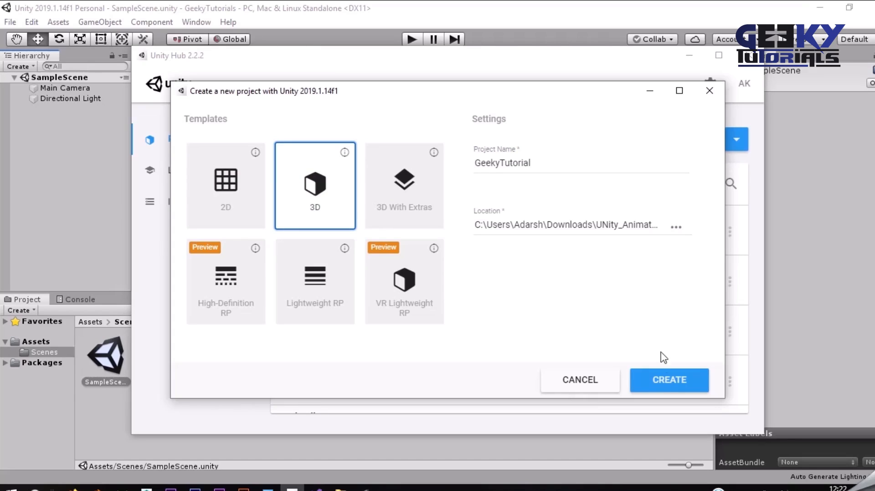
{"action": "left_click", "coordinate": [709, 90]}
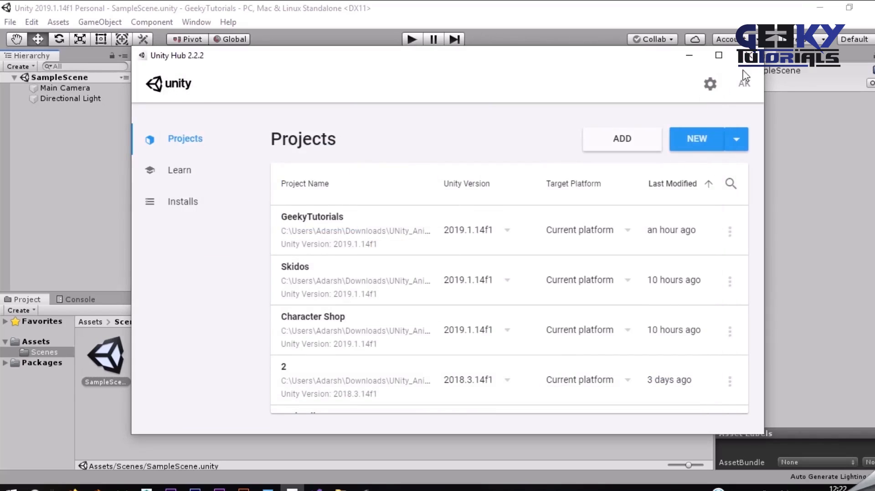
- Minimise the Unity Hub window and add a 3D cube to the sample scene
{"action": "left_click", "coordinate": [689, 56]}
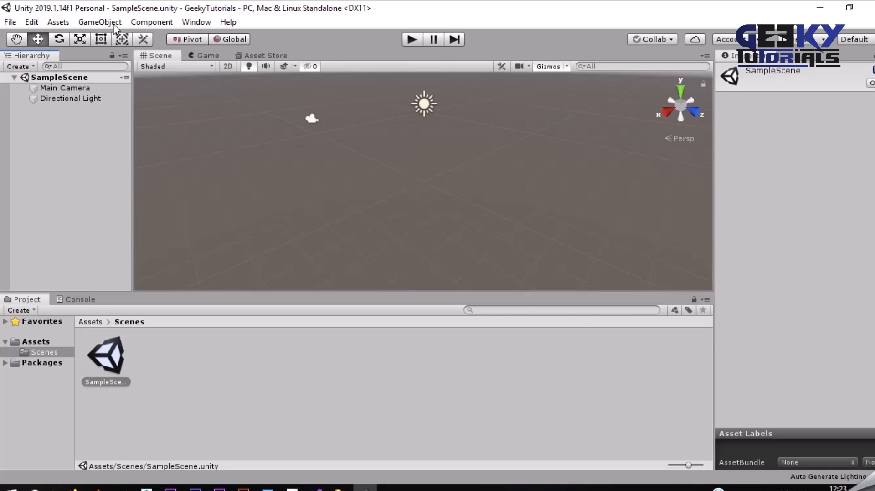
{"action": "left_click", "coordinate": [13, 66]}
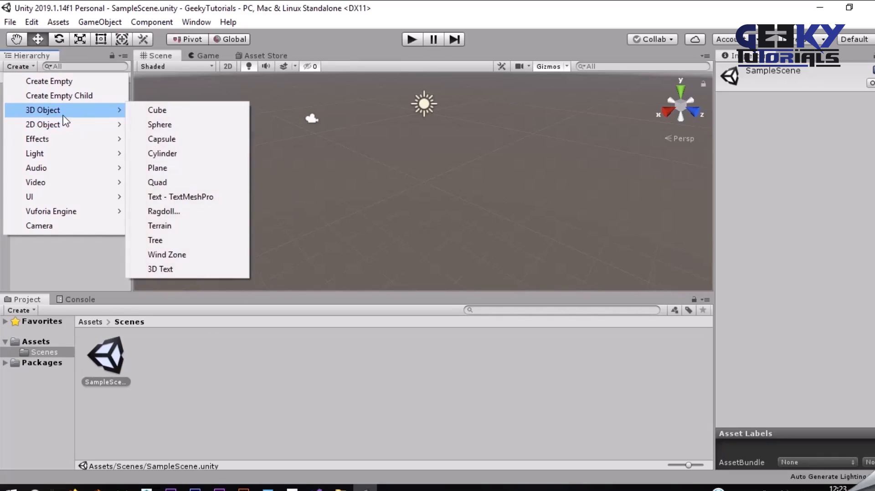
{"action": "mouse_move", "coordinate": [73, 115]}
{"action": "left_click", "coordinate": [162, 111]}
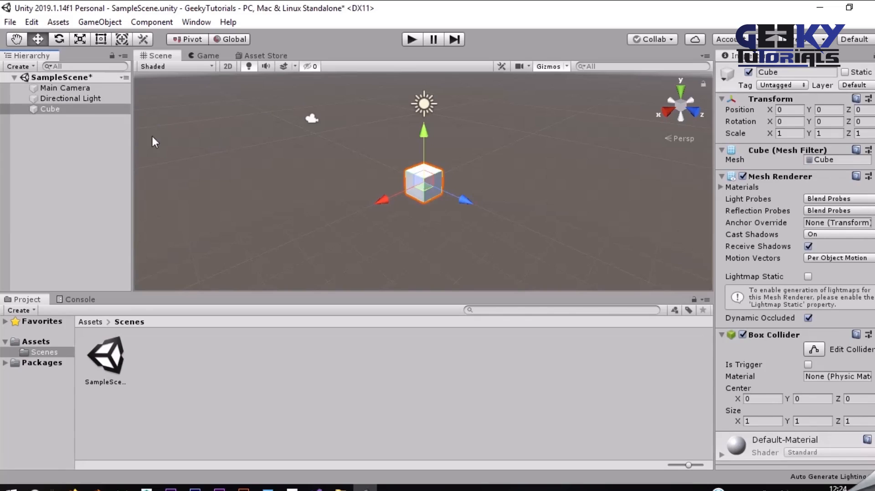
- Set the cube's Transform position to X 3, Y about -0.62 and Z about -0.76
{"action": "left_click", "coordinate": [73, 108]}
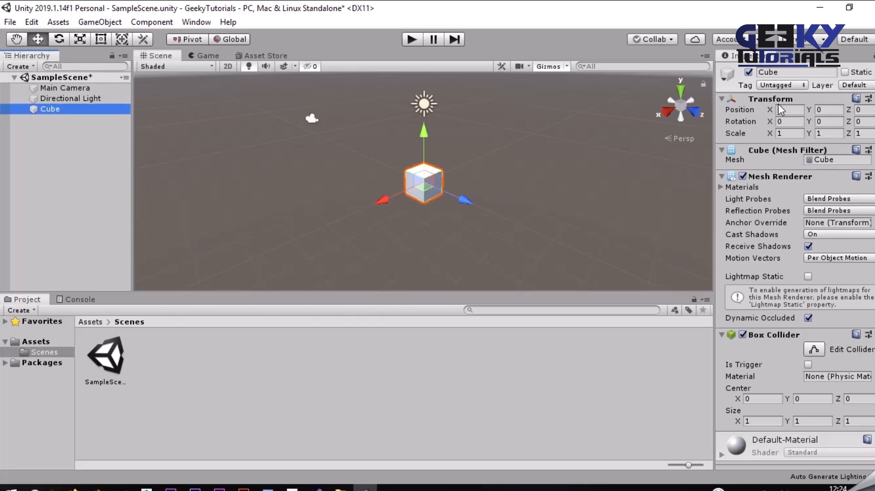
{"action": "scroll", "coordinate": [560, 134], "scroll_direction": "down", "scroll_amount": 3}
{"action": "scroll", "coordinate": [556, 135], "scroll_direction": "up", "scroll_amount": 1}
{"action": "scroll", "coordinate": [555, 135], "scroll_direction": "up", "scroll_amount": 1}
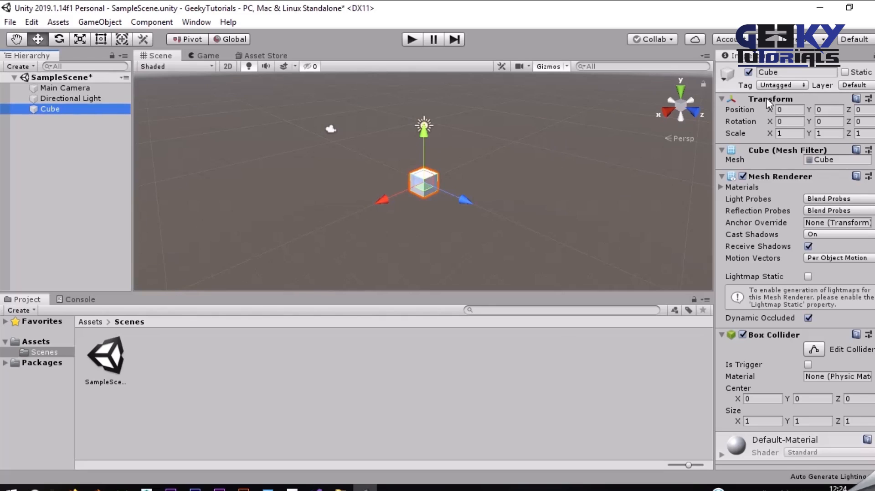
{"action": "left_click", "coordinate": [769, 111]}
{"action": "left_click_drag", "start_coordinate": [770, 113], "coordinate": [791, 104]}
{"action": "left_click", "coordinate": [791, 109]}
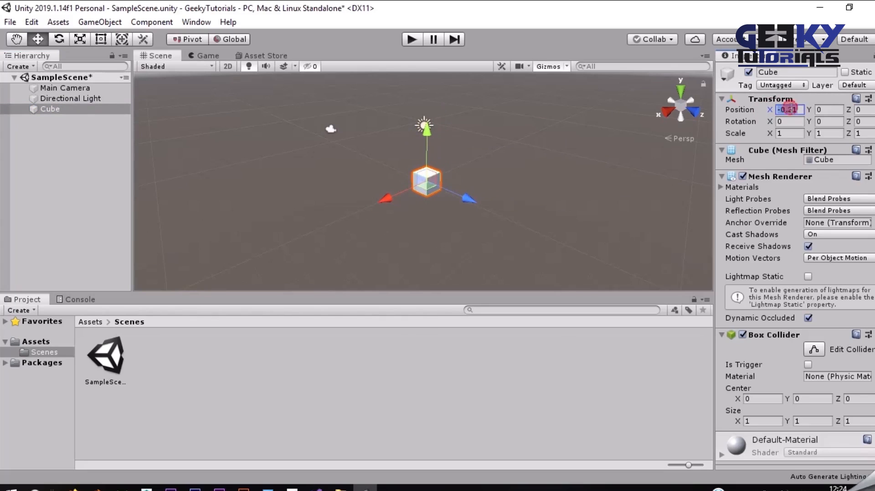
{"action": "type", "text": "3"}
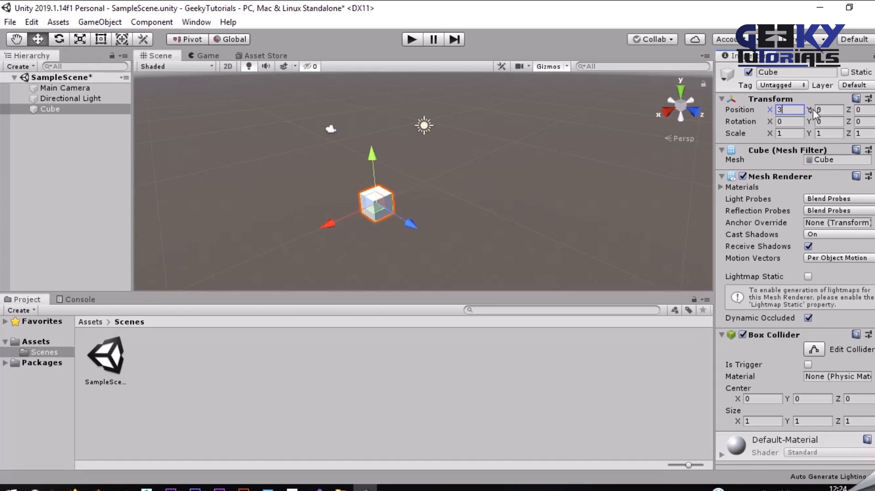
{"action": "left_click_drag", "start_coordinate": [809, 110], "coordinate": [841, 118]}
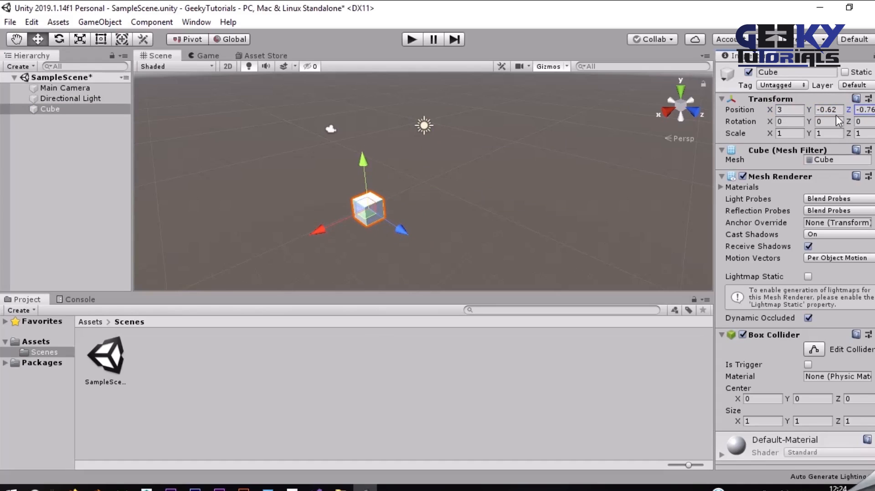
- Undo all the changes made to the cube's position values
{"action": "key", "text": "ctrl+z"}
{"action": "key", "text": "ctrl+z"}
{"action": "key", "text": "ctrl+z"}
{"action": "key", "text": "ctrl+z"}
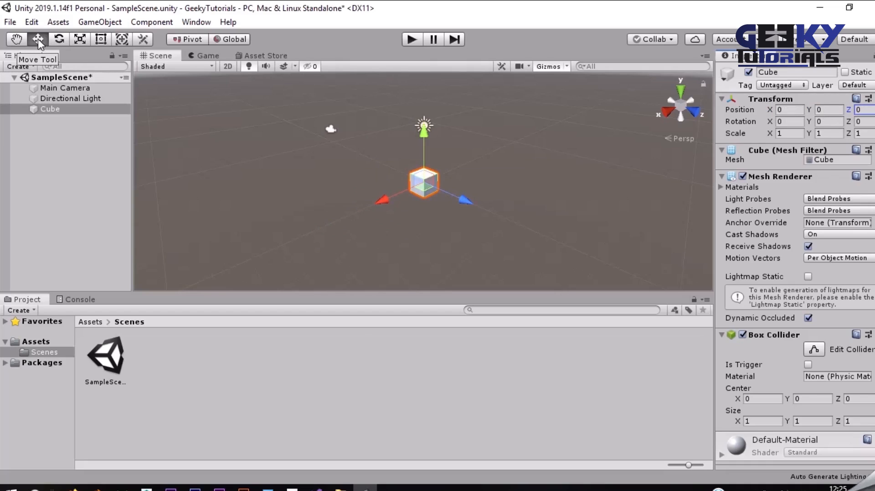
- Try shifting the cube along its axes with the Move tool, to about 0.99 on X, and undo the moves
{"action": "left_click", "coordinate": [16, 39]}
{"action": "left_click", "coordinate": [37, 39]}
{"action": "mouse_move", "coordinate": [394, 201]}
{"action": "left_mouse_down"}
{"action": "mouse_move", "coordinate": [392, 193]}
{"action": "mouse_move", "coordinate": [381, 206]}
{"action": "mouse_move", "coordinate": [417, 190]}
{"action": "mouse_move", "coordinate": [384, 215]}
{"action": "left_mouse_up"}
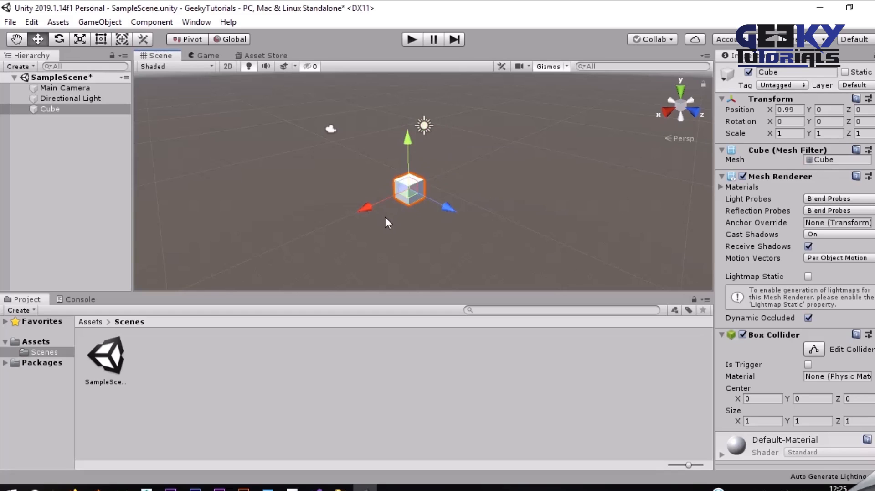
{"action": "left_click_drag", "start_coordinate": [407, 144], "coordinate": [409, 141]}
{"action": "left_click_drag", "start_coordinate": [451, 204], "coordinate": [465, 219]}
{"action": "key", "text": "ctrl+z"}
{"action": "key", "text": "ctrl+z"}
{"action": "key", "text": "ctrl+z"}
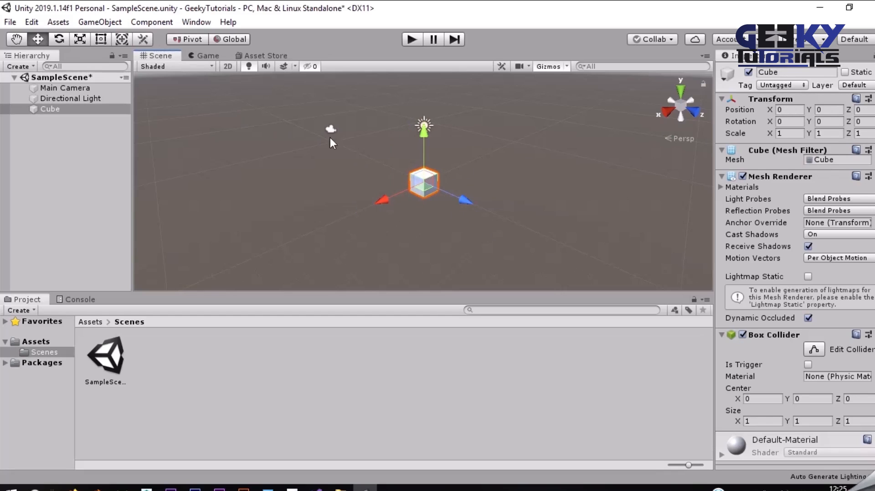
- Try rotating the cube through its X rotation value and with the Rotate tool, undoing the rotations
{"action": "left_click_drag", "start_coordinate": [771, 121], "coordinate": [306, 197]}
{"action": "key", "text": "ctrl+z"}
{"action": "left_click", "coordinate": [57, 40]}
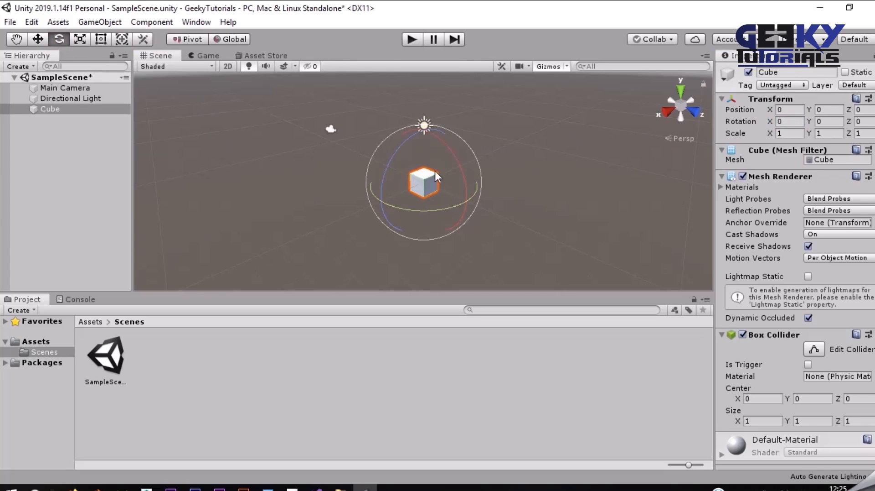
{"action": "left_click_drag", "start_coordinate": [426, 210], "coordinate": [269, 238]}
{"action": "left_click_drag", "start_coordinate": [417, 241], "coordinate": [589, 207]}
{"action": "key", "text": "ctrl+z"}
- Try scaling the cube to about 5.08 on X, 2.86 on Y and 3.12 on Z, and undo the scaling
{"action": "left_click_drag", "start_coordinate": [773, 136], "coordinate": [863, 137]}
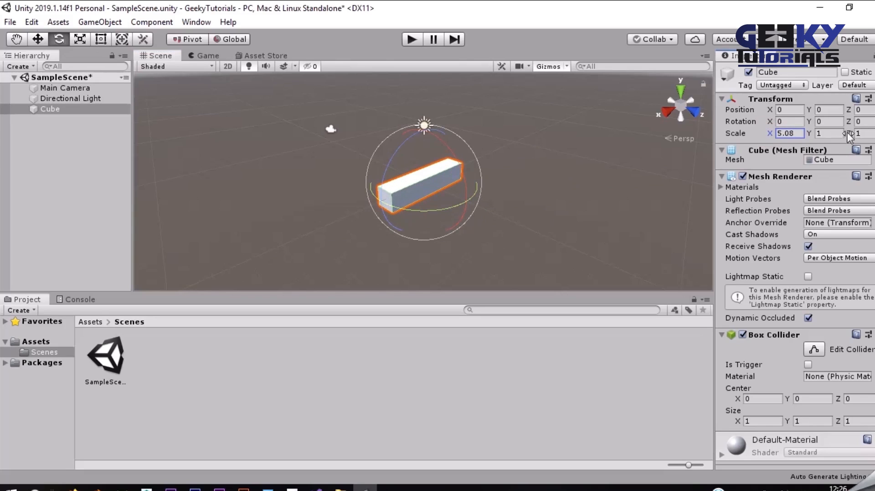
{"action": "left_click_drag", "start_coordinate": [810, 134], "coordinate": [4, 153]}
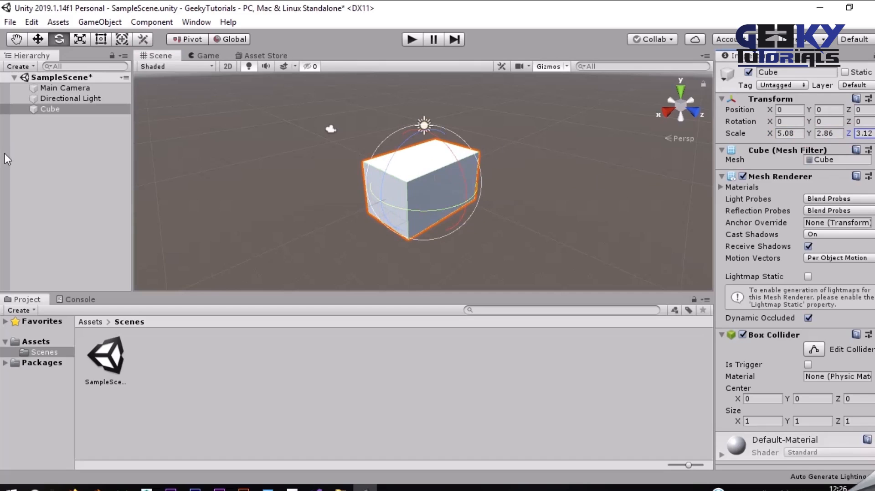
{"action": "key", "text": "ctrl+z"}
{"action": "key", "text": "ctrl+z"}
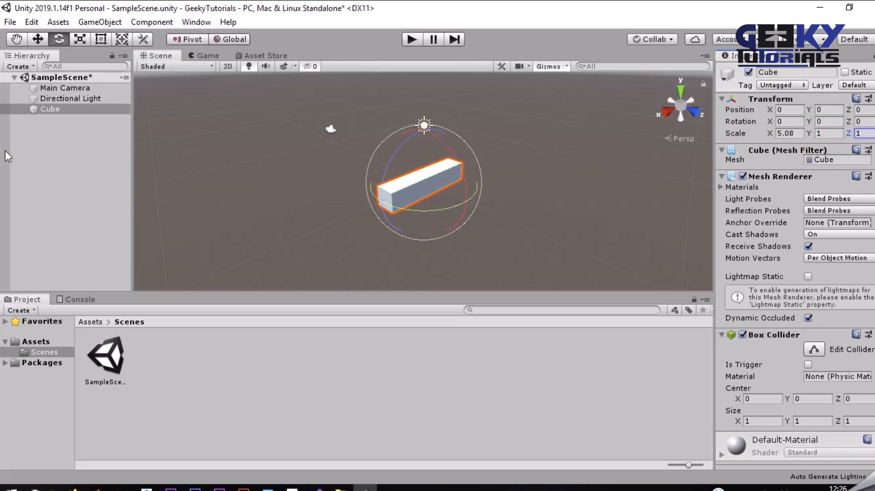
{"action": "key", "text": "ctrl+z"}
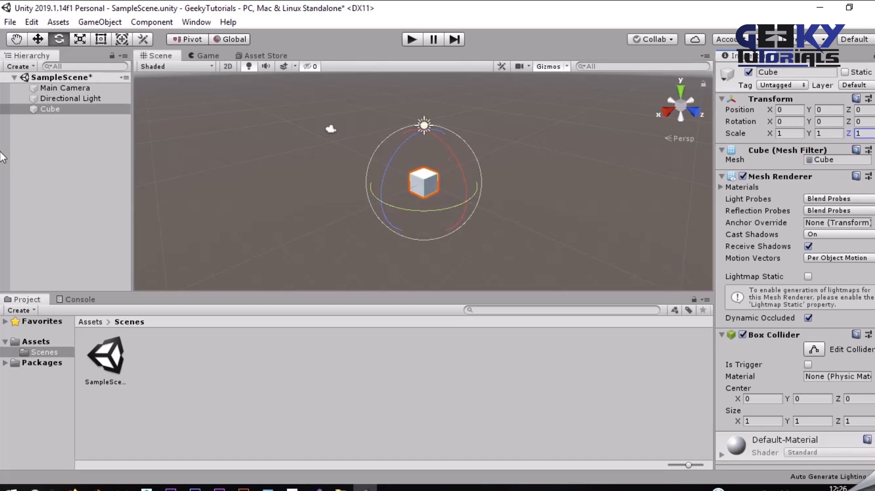
- Display the Scale tool's handles, try stretching the cube to about 3.41 on Z with the Rect tool, and undo the stretch
{"action": "left_click", "coordinate": [83, 37]}
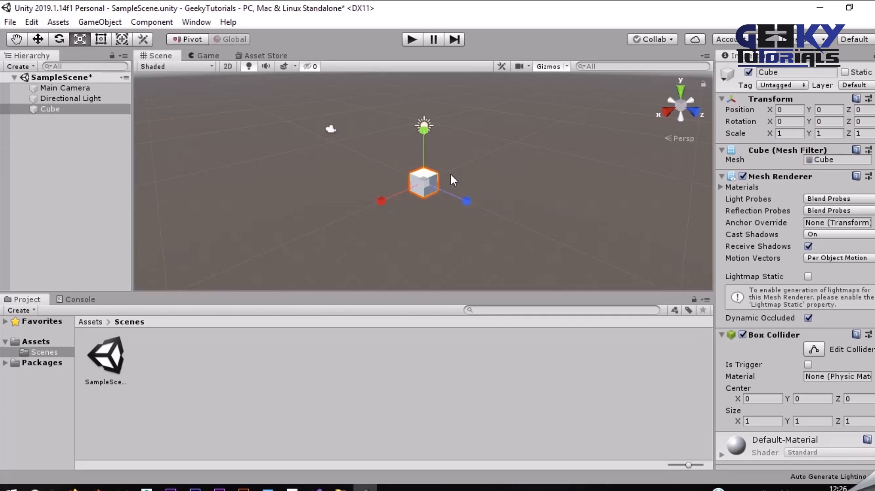
{"action": "left_click", "coordinate": [100, 40]}
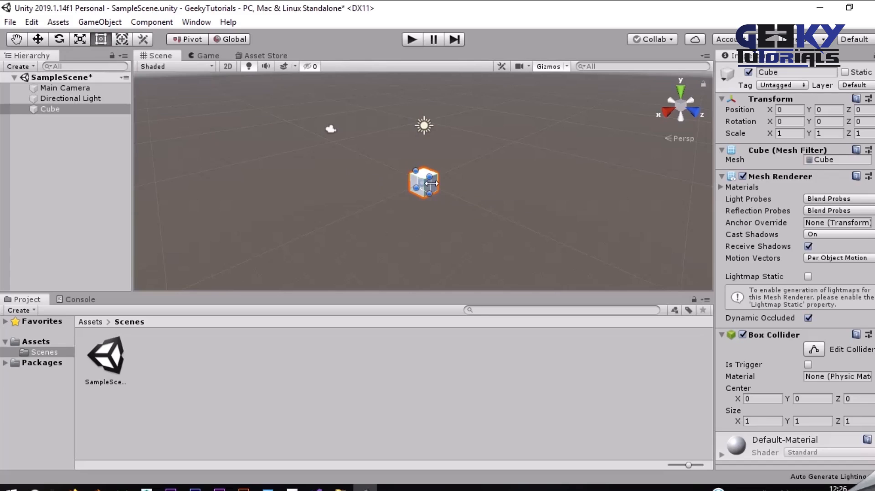
{"action": "left_click_drag", "start_coordinate": [431, 182], "coordinate": [468, 210]}
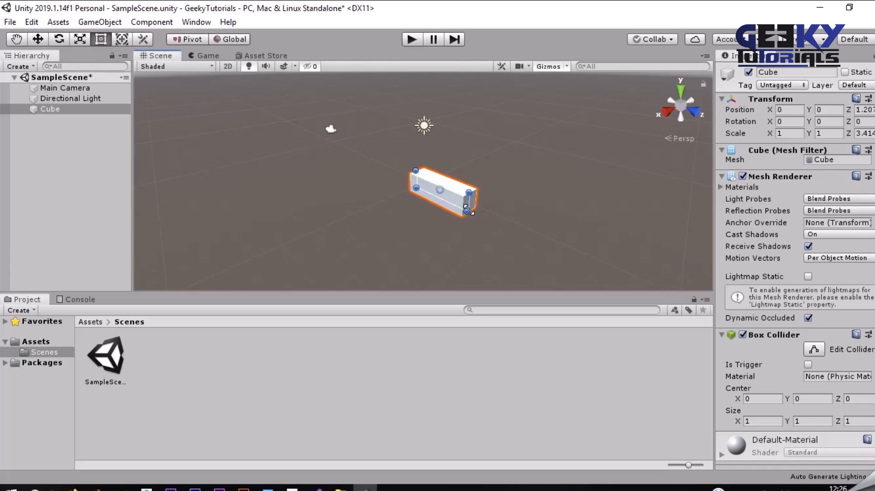
{"action": "key", "text": "ctrl+z"}
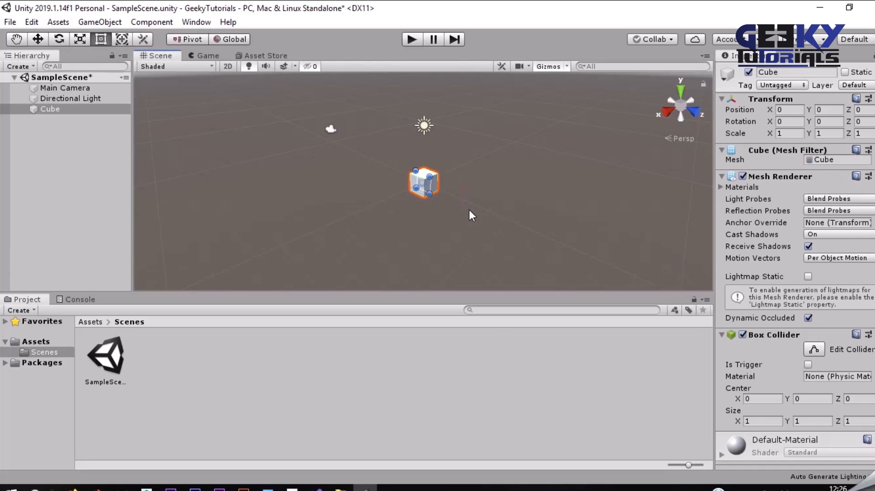
- Try scaling the cube uniformly to about 1.38 with the combined Transform tool, and undo the scaling
{"action": "left_click", "coordinate": [122, 39]}
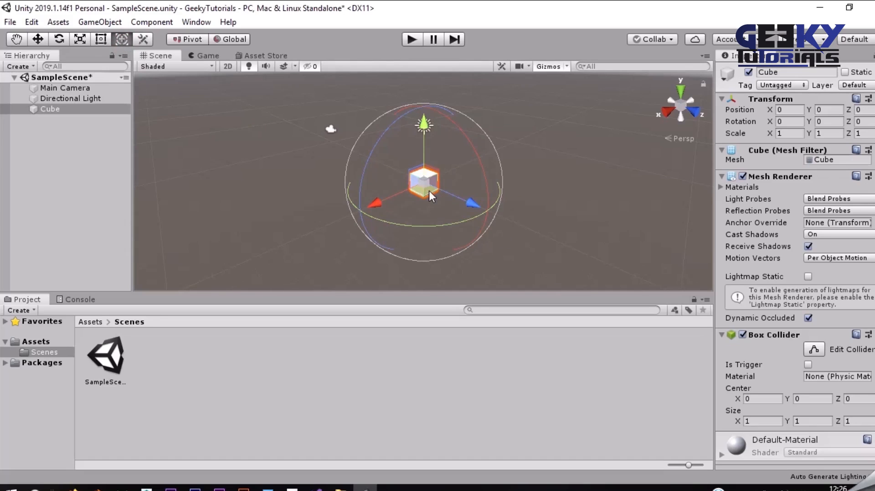
{"action": "mouse_move", "coordinate": [428, 180]}
{"action": "left_mouse_down"}
{"action": "mouse_move", "coordinate": [451, 171]}
{"action": "mouse_move", "coordinate": [439, 185]}
{"action": "left_mouse_up"}
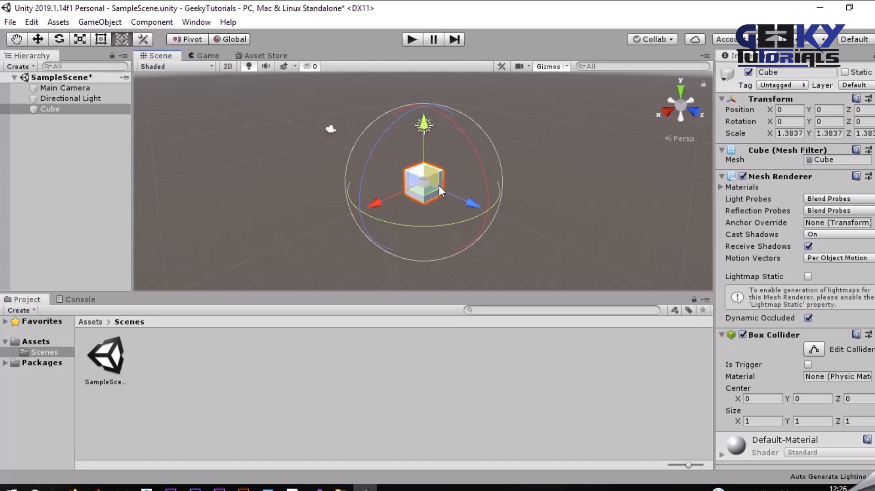
{"action": "key", "text": "ctrl+z"}
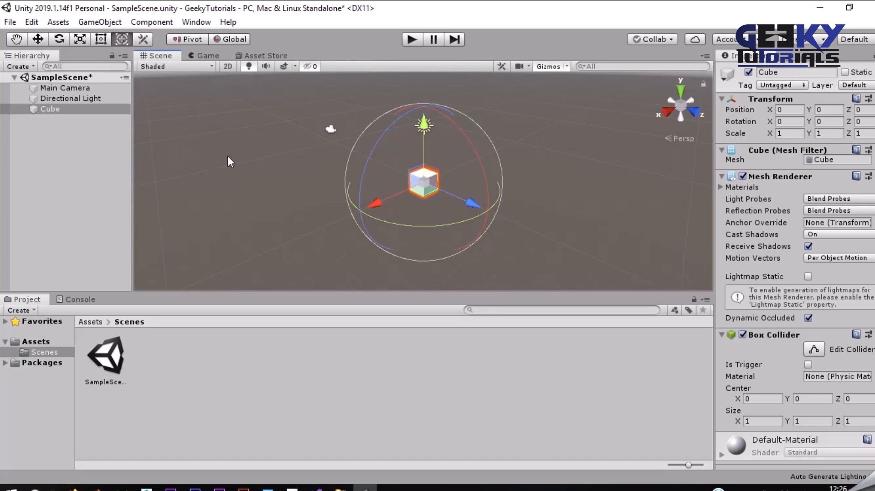
- Deselect the cube and create a material in the Scenes folder, keeping its default name
{"action": "left_click", "coordinate": [106, 171]}
{"action": "scroll", "coordinate": [340, 171], "scroll_direction": "up", "scroll_amount": 6}
{"action": "scroll", "coordinate": [341, 172], "scroll_direction": "down", "scroll_amount": 7}
{"action": "scroll", "coordinate": [330, 175], "scroll_direction": "up", "scroll_amount": 2}
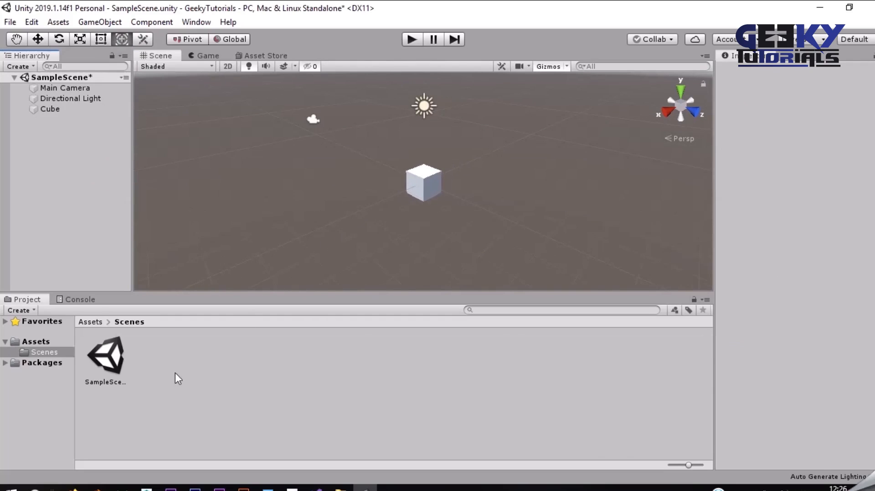
{"action": "left_click", "coordinate": [20, 310]}
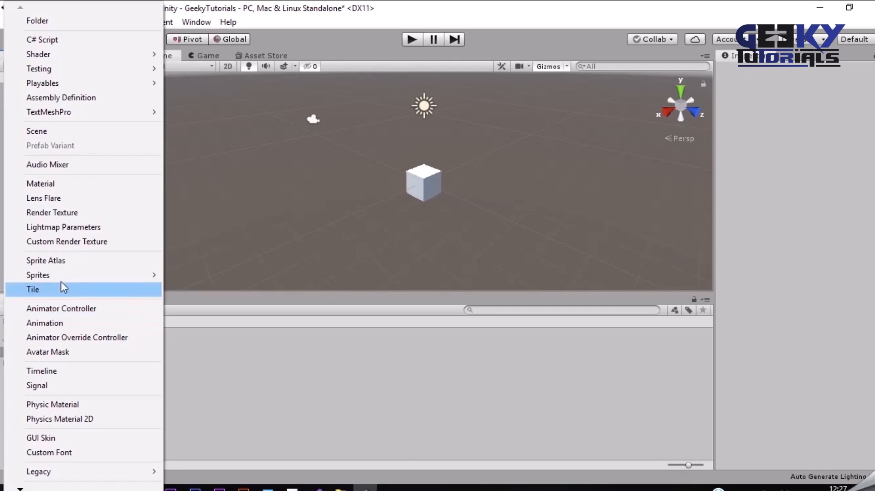
{"action": "left_click", "coordinate": [80, 184]}
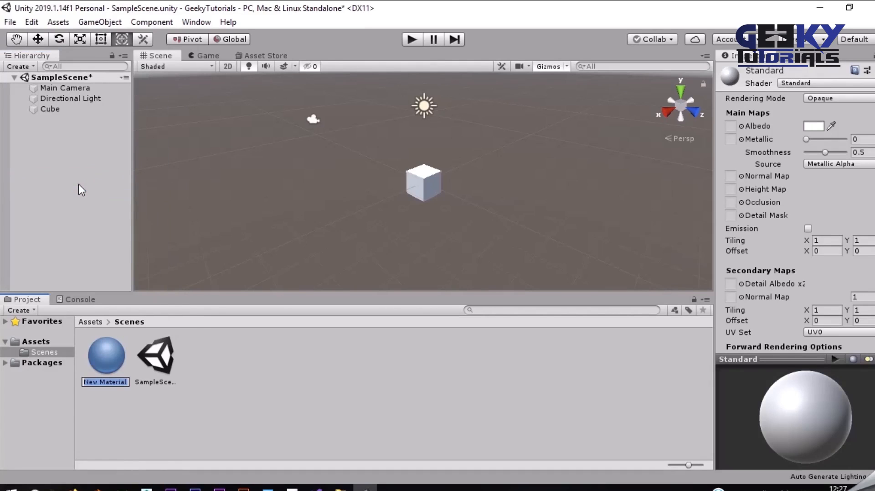
{"action": "key", "text": "Return"}
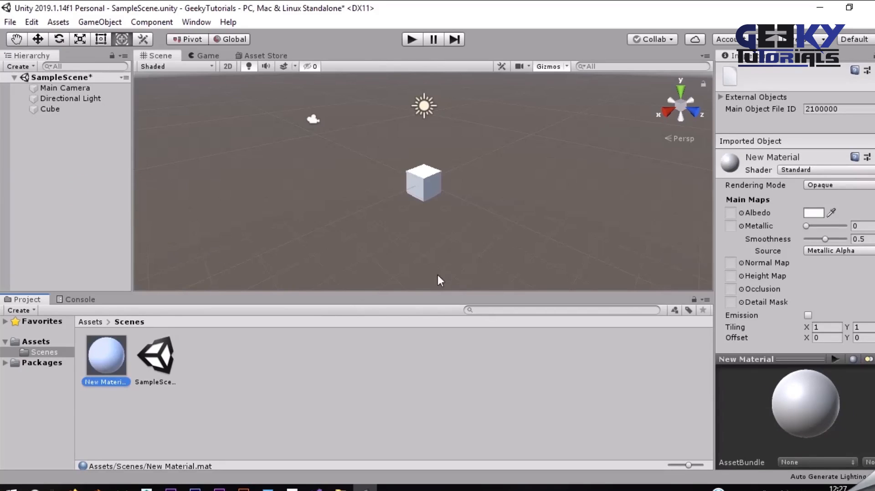
- Set the new material's albedo colour to bright red
{"action": "left_click", "coordinate": [814, 212]}
{"action": "left_click_drag", "start_coordinate": [85, 106], "coordinate": [124, 94]}
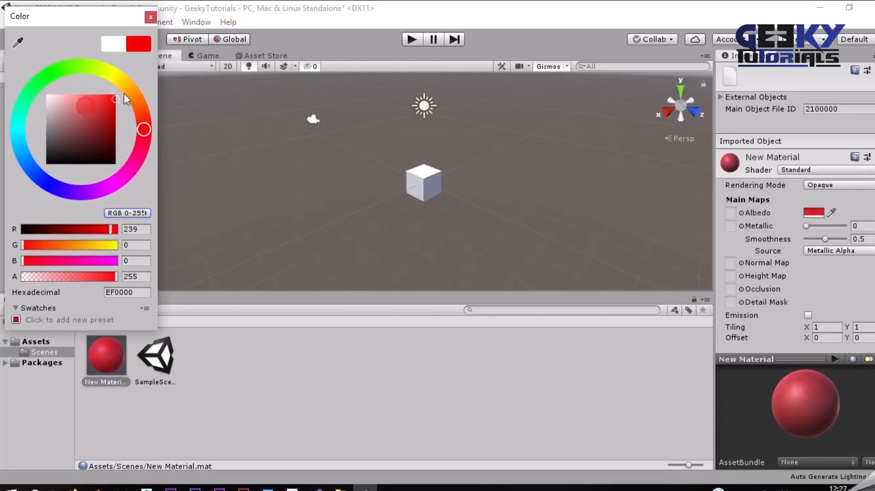
{"action": "left_click", "coordinate": [151, 18]}
- Apply the red material to the cube in the scene
{"action": "left_click", "coordinate": [101, 365]}
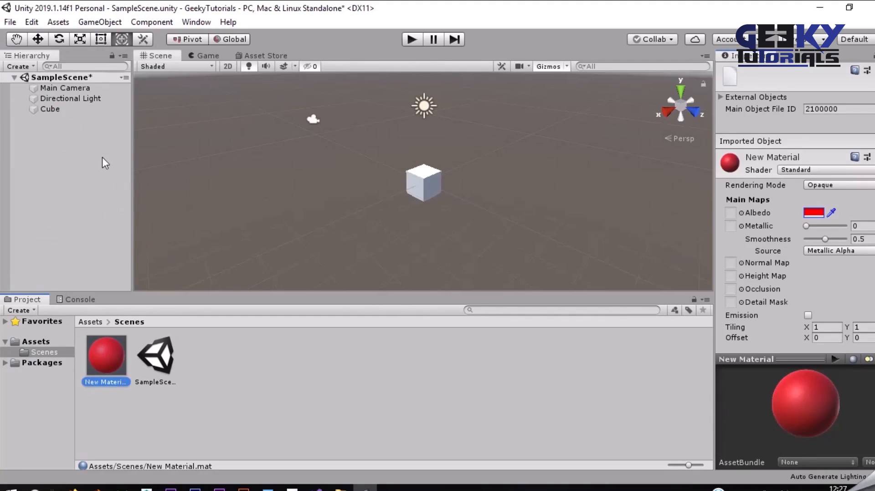
{"action": "left_click_drag", "start_coordinate": [102, 352], "coordinate": [54, 109]}
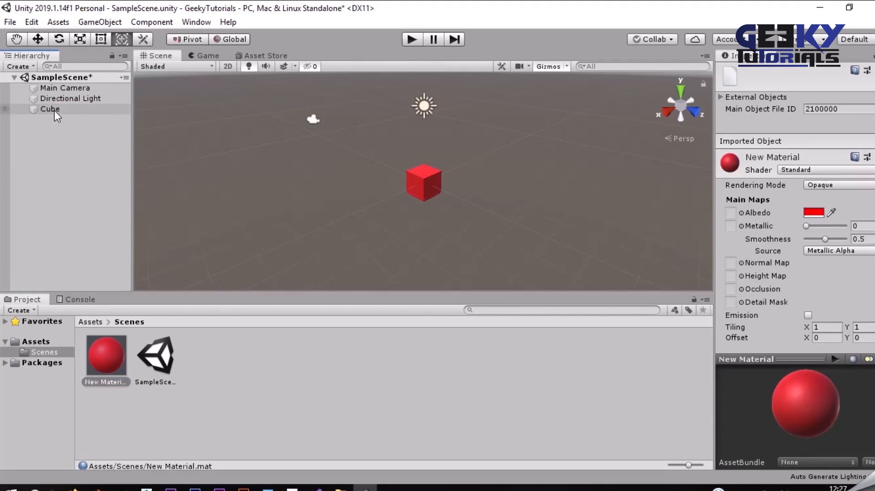
{"action": "scroll", "coordinate": [405, 195], "scroll_direction": "up", "scroll_amount": 6}
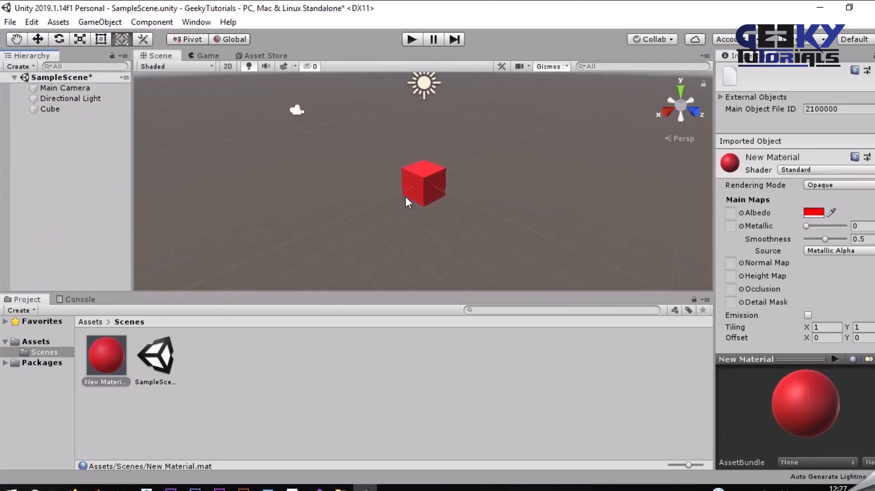
- Add a sphere to the scene and move it beside the red cube, to about 1.64 along the Z axis
{"action": "scroll", "coordinate": [406, 199], "scroll_direction": "down", "scroll_amount": 5}
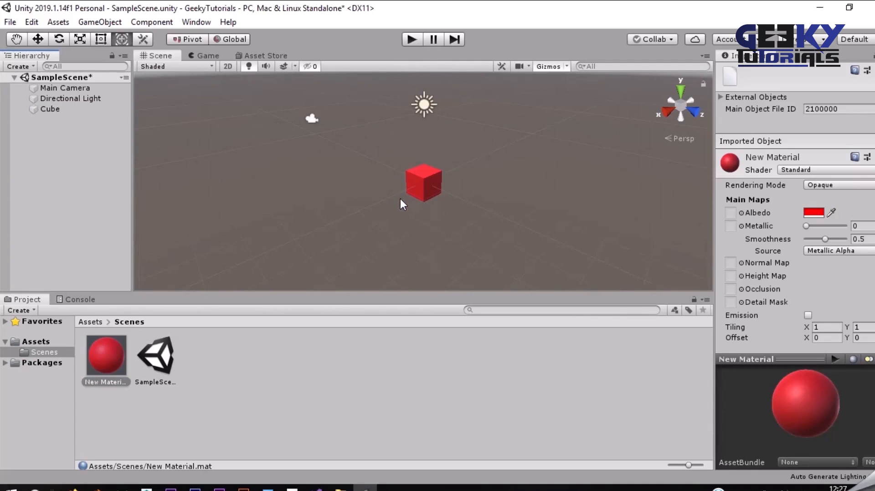
{"action": "left_click", "coordinate": [54, 108]}
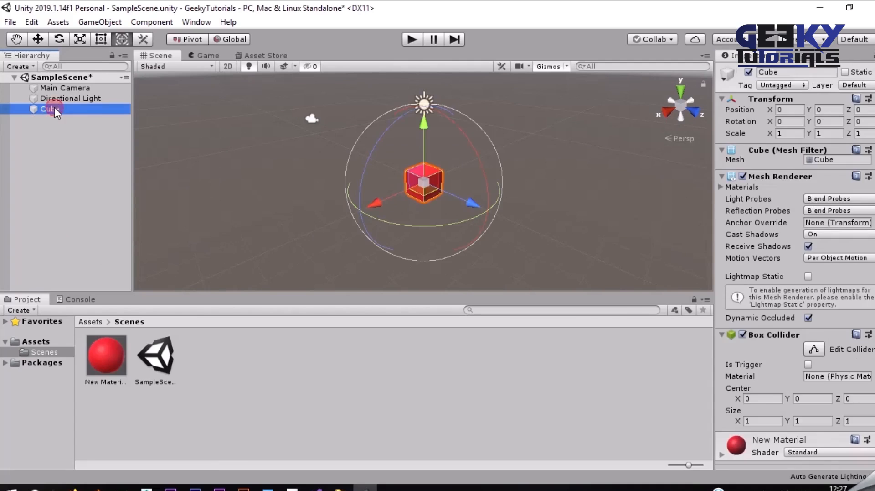
{"action": "left_click", "coordinate": [26, 67]}
{"action": "mouse_move", "coordinate": [61, 109]}
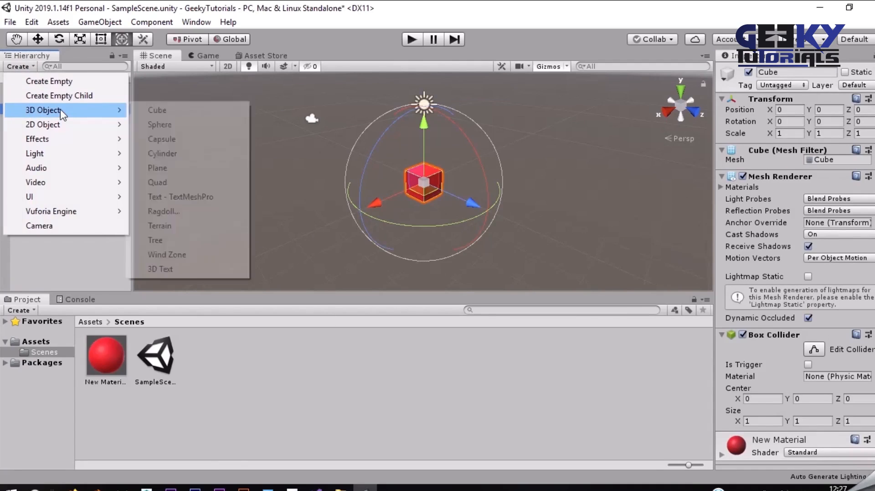
{"action": "left_click", "coordinate": [166, 124]}
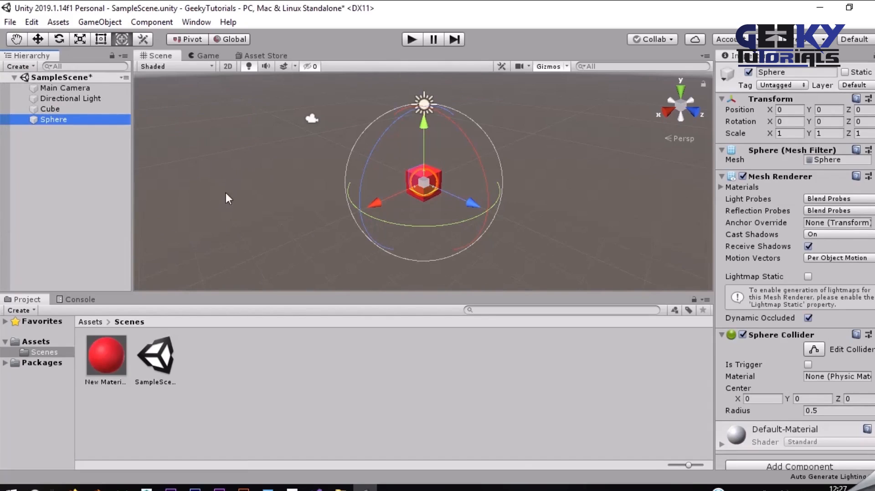
{"action": "left_click", "coordinate": [39, 41]}
{"action": "left_click_drag", "start_coordinate": [475, 202], "coordinate": [502, 218]}
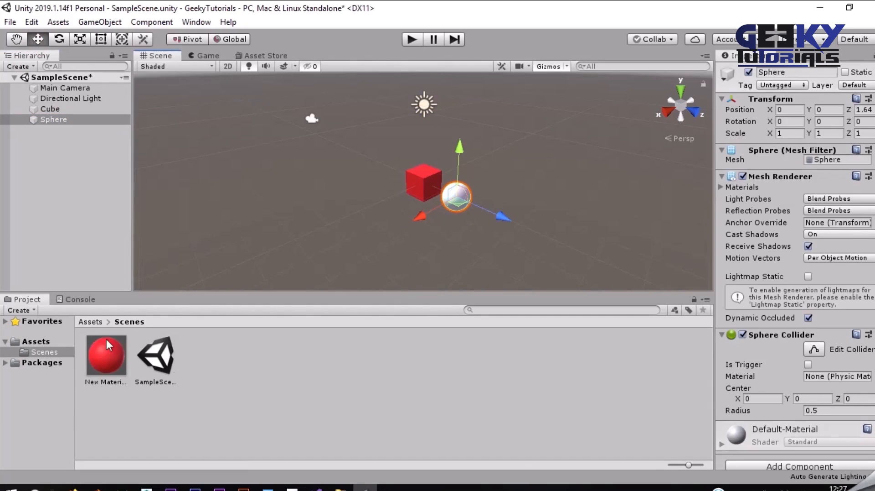
- Create a second material in the Scenes folder, keeping its default name
{"action": "right_click", "coordinate": [220, 338]}
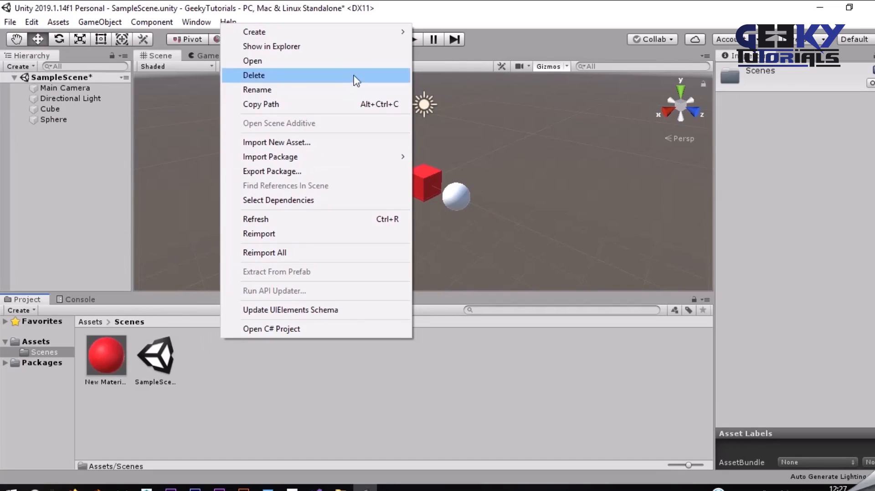
{"action": "mouse_move", "coordinate": [366, 32]}
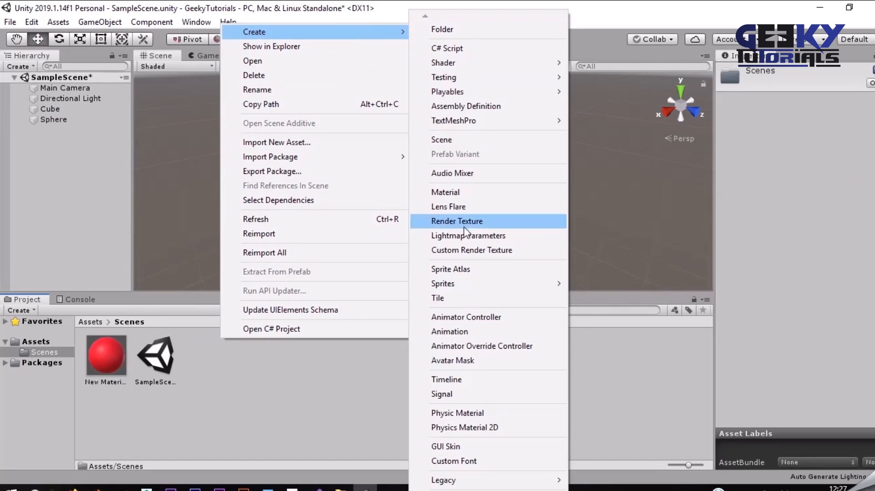
{"action": "left_click", "coordinate": [455, 192]}
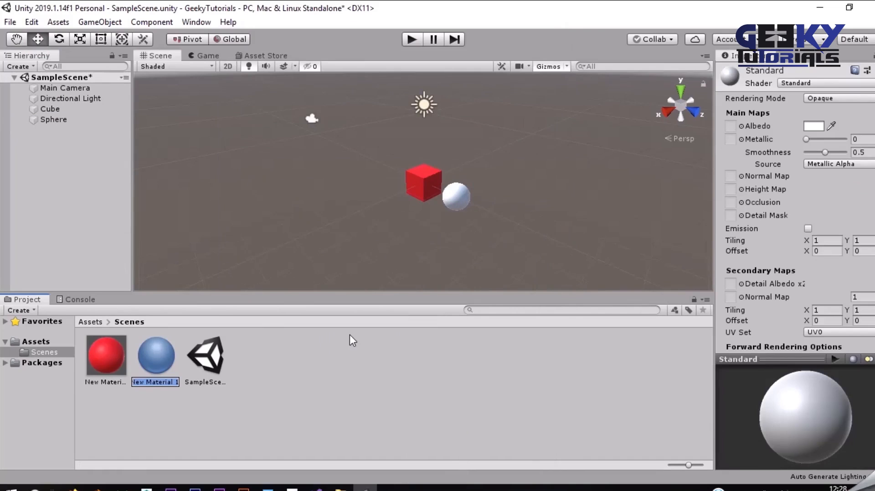
{"action": "key", "text": "Return"}
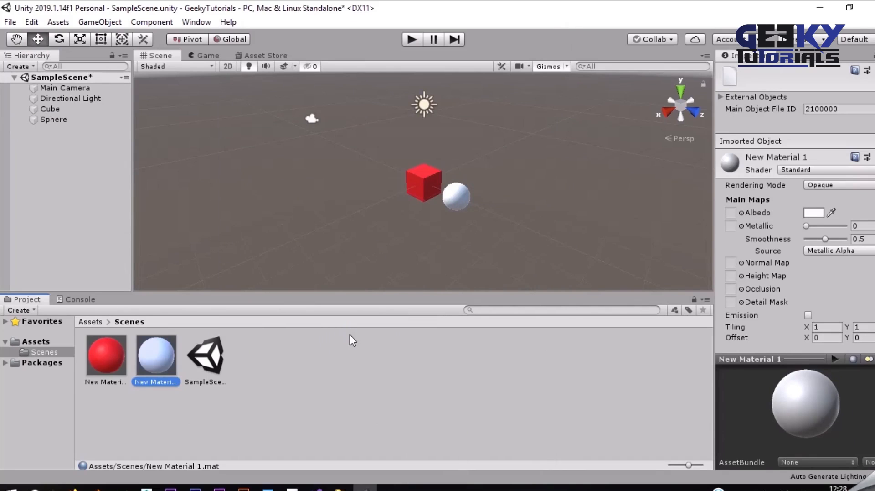
- Set the second material's albedo colour to bright cyan, hexadecimal 00FFEF
{"action": "left_click", "coordinate": [816, 213]}
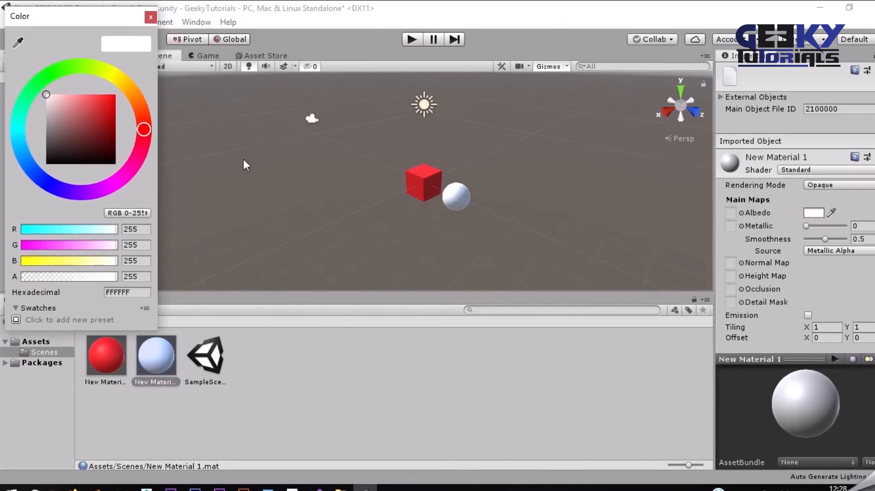
{"action": "left_click", "coordinate": [16, 122]}
{"action": "left_click_drag", "start_coordinate": [79, 112], "coordinate": [167, 85]}
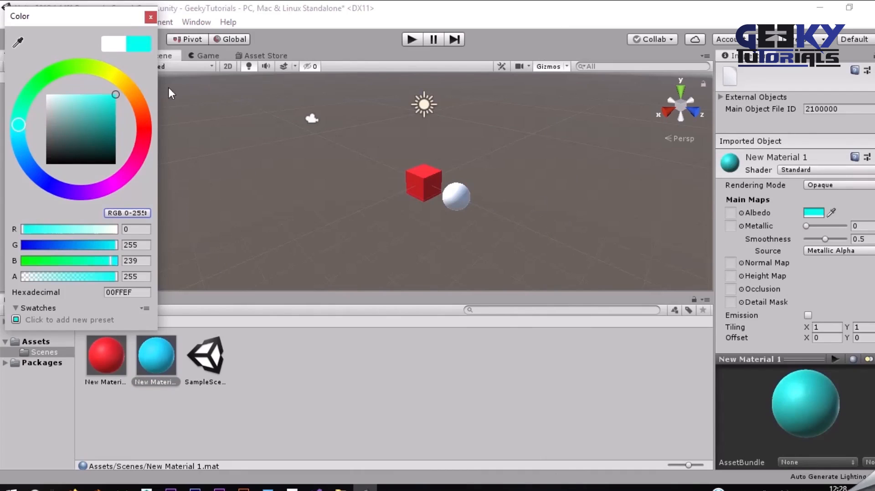
{"action": "left_click", "coordinate": [151, 16]}
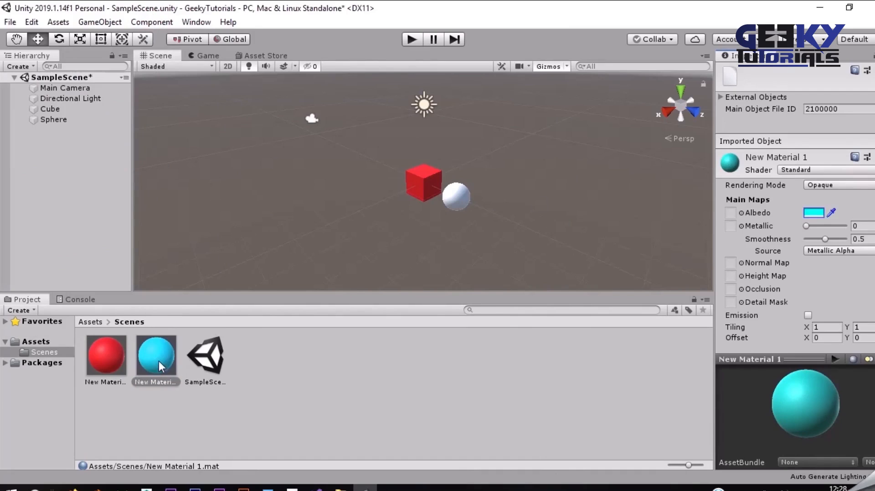
- Apply the cyan material to the sphere and expand the material's properties to look through them
{"action": "left_click_drag", "start_coordinate": [160, 362], "coordinate": [55, 120]}
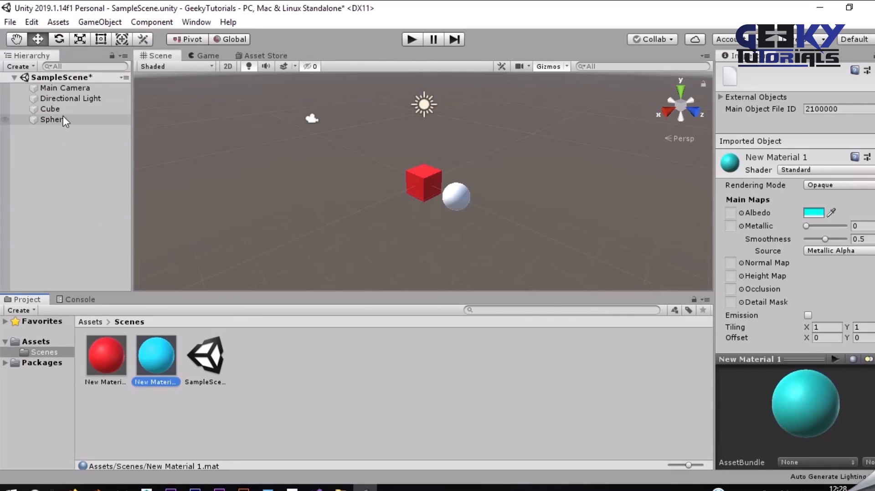
{"action": "left_click", "coordinate": [64, 120]}
{"action": "scroll", "coordinate": [828, 188], "scroll_direction": "down", "scroll_amount": 1}
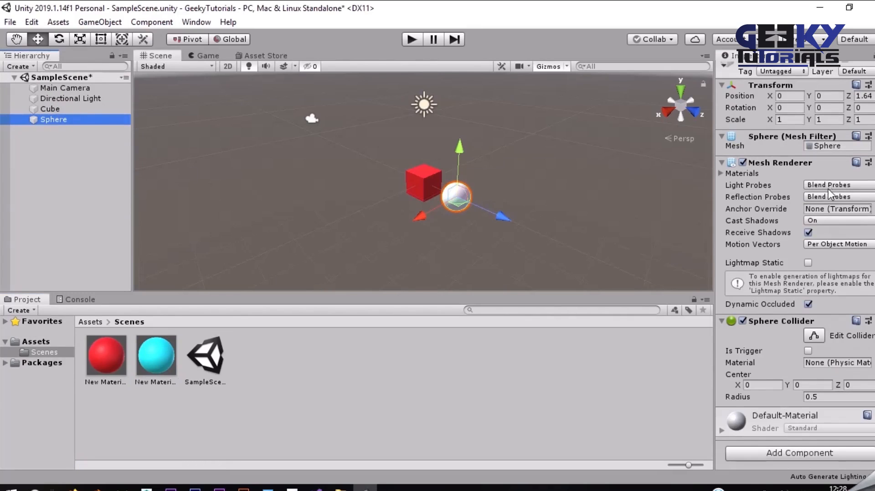
{"action": "left_click", "coordinate": [722, 430]}
{"action": "scroll", "coordinate": [779, 348], "scroll_direction": "up", "scroll_amount": 10}
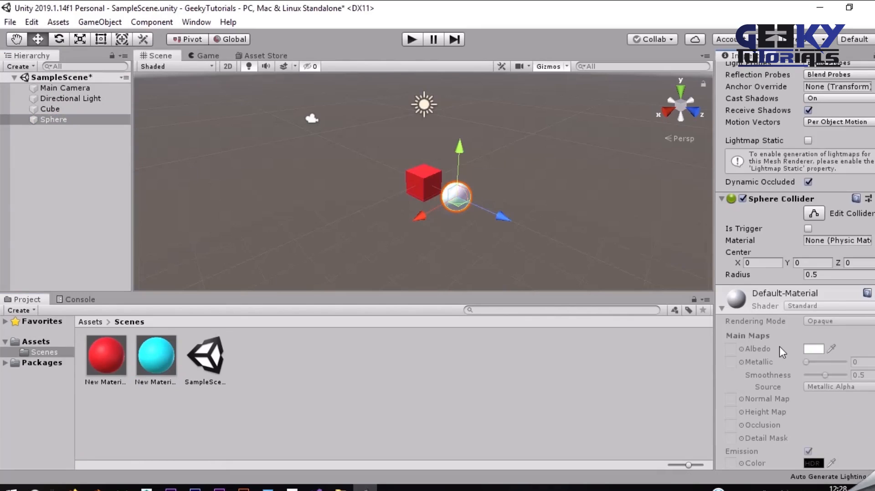
{"action": "left_click_drag", "start_coordinate": [155, 362], "coordinate": [68, 120]}
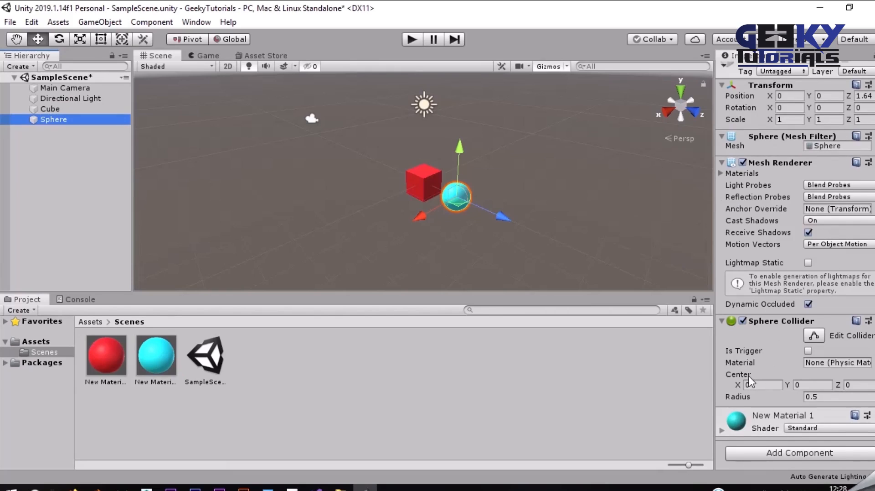
{"action": "left_click", "coordinate": [730, 431]}
{"action": "scroll", "coordinate": [761, 417], "scroll_direction": "down", "scroll_amount": 5}
{"action": "scroll", "coordinate": [760, 412], "scroll_direction": "down", "scroll_amount": 3}
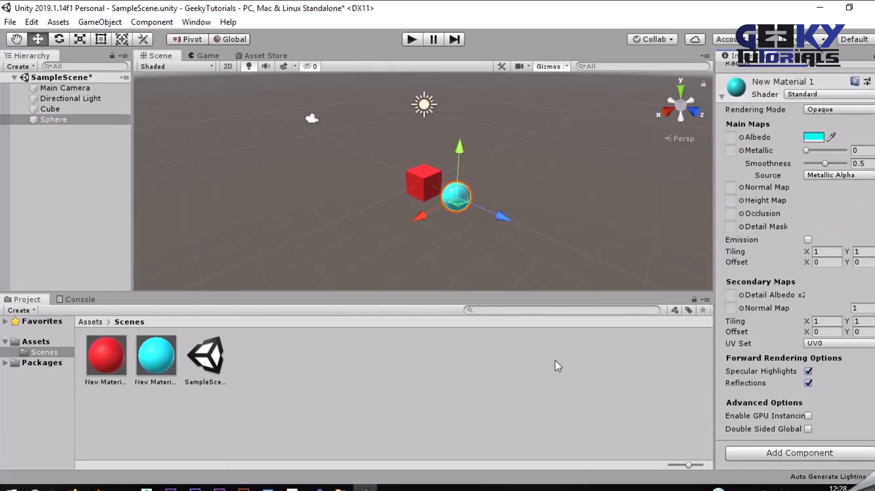
{"action": "scroll", "coordinate": [775, 287], "scroll_direction": "up", "scroll_amount": 10}
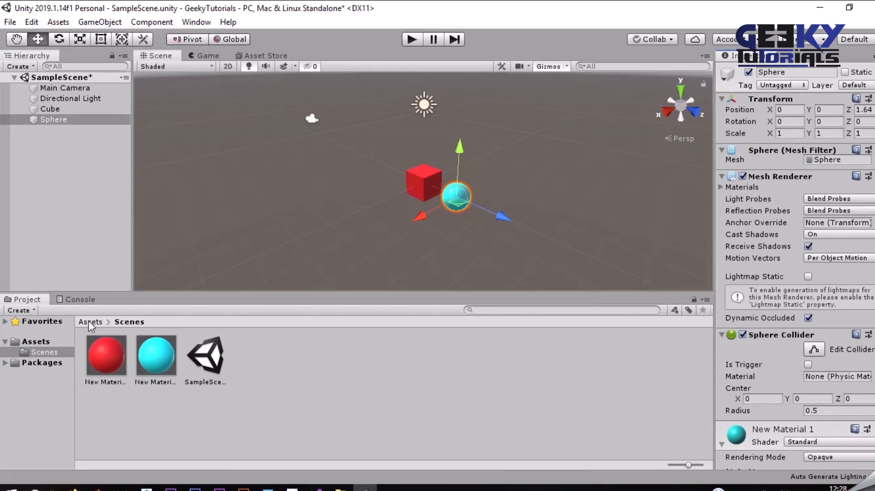
- Create a C# script named Script in the Scenes folder
{"action": "right_click", "coordinate": [329, 357]}
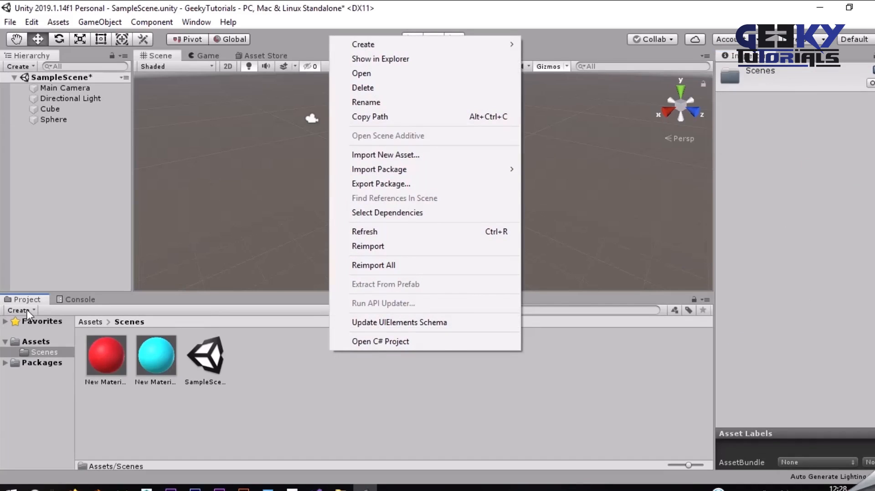
{"action": "mouse_move", "coordinate": [449, 46]}
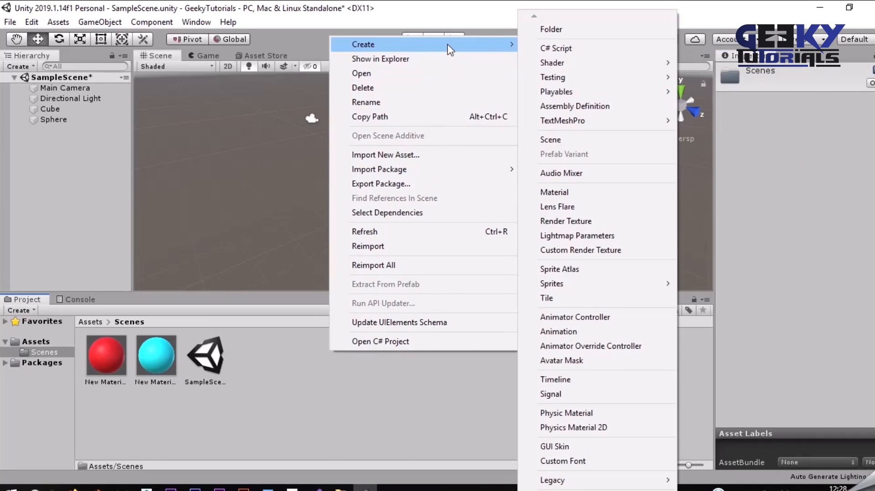
{"action": "left_click", "coordinate": [556, 47]}
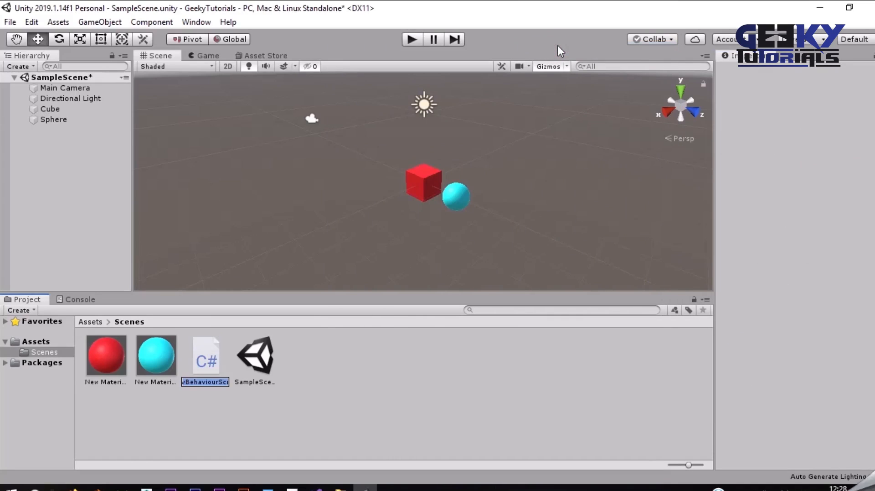
{"action": "type", "text": "Scr"}
{"action": "type", "text": "ipt"}
{"action": "type", "text": "r"}
{"action": "key", "text": "End"}
{"action": "key", "text": "Return"}
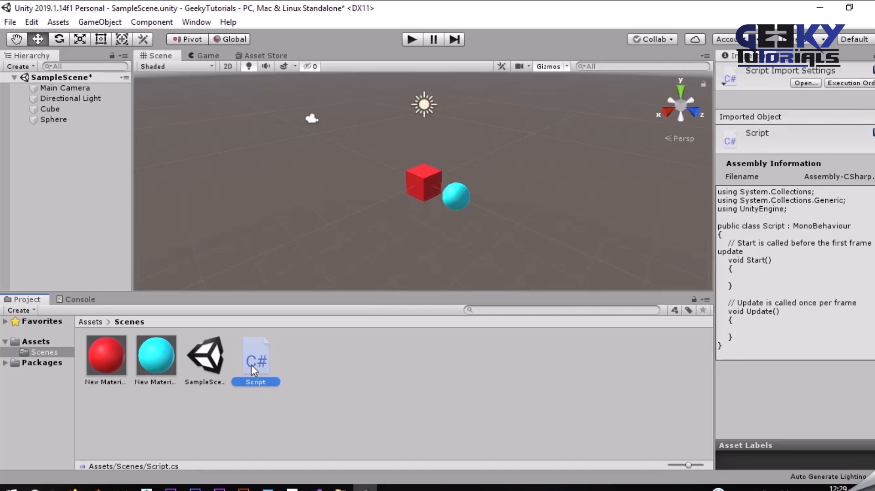
- Open the new script in Visual Studio, reload the modified solution, and switch back to Unity
{"action": "double_click", "coordinate": [251, 364]}
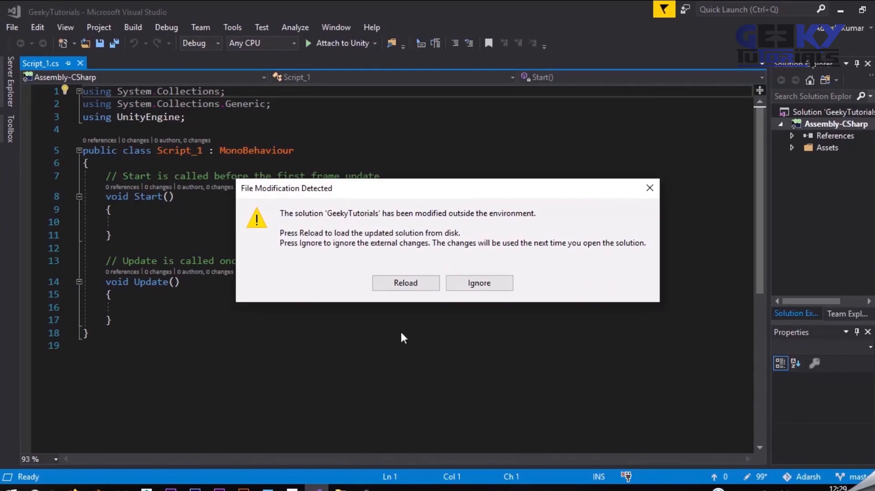
{"action": "left_click", "coordinate": [401, 283]}
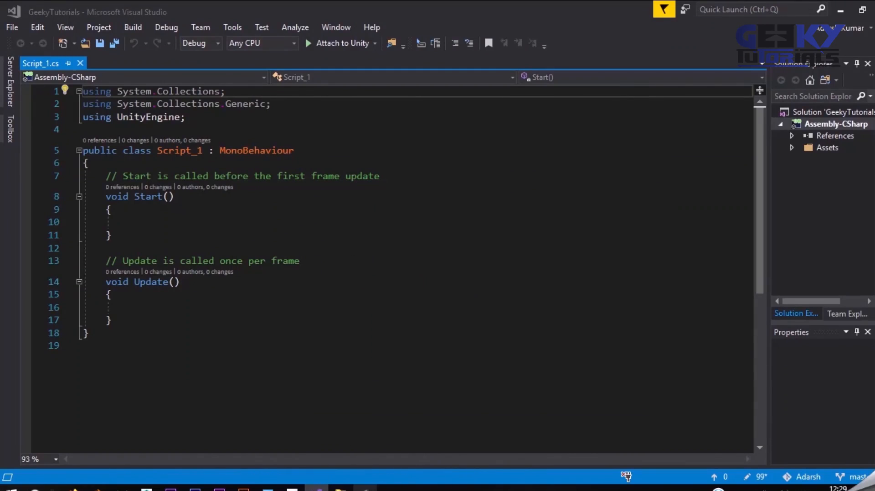
{"action": "left_click", "coordinate": [398, 281]}
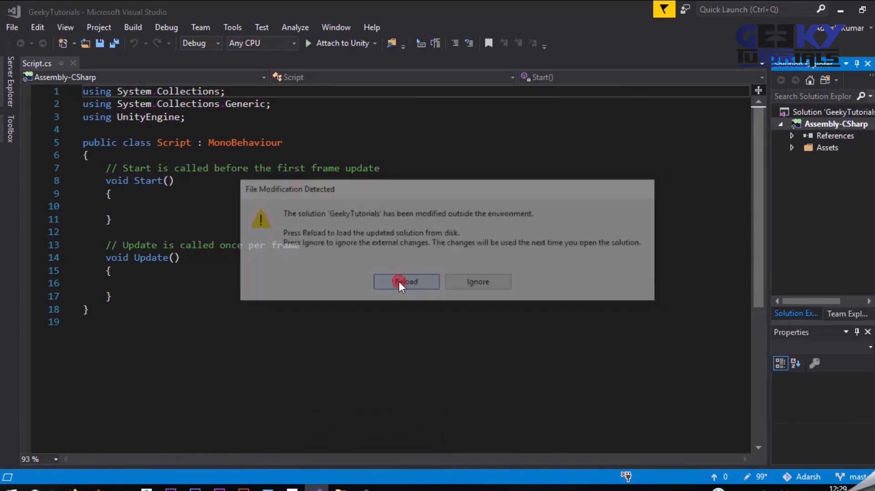
{"action": "left_click", "coordinate": [365, 487]}
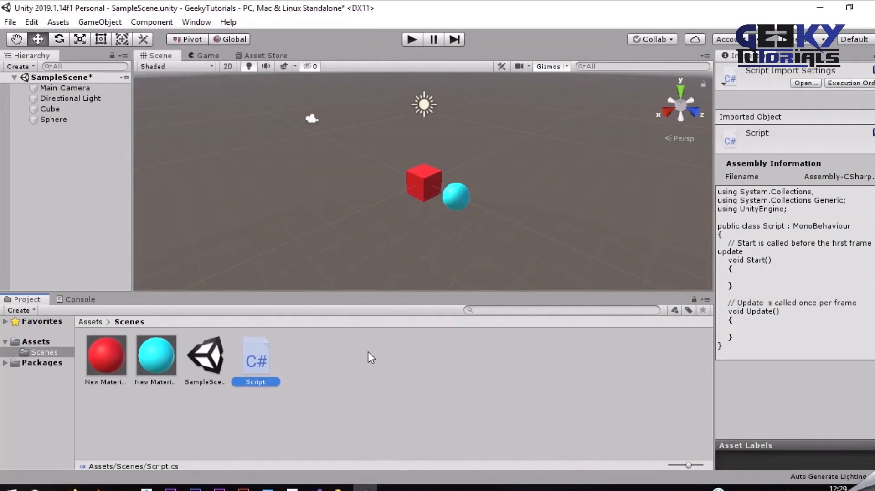
- Select the cube and add the Script file to its component list, below the Box Collider
{"action": "left_click", "coordinate": [70, 108]}
{"action": "left_click", "coordinate": [64, 116]}
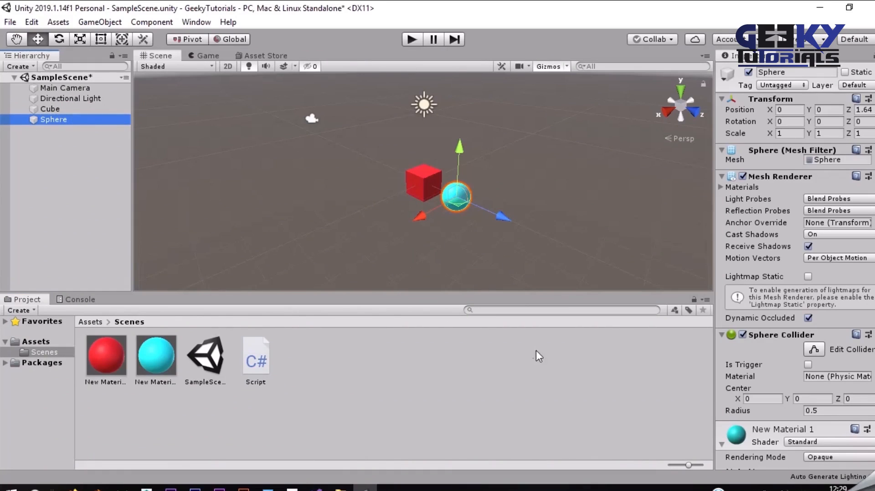
{"action": "left_click", "coordinate": [254, 361]}
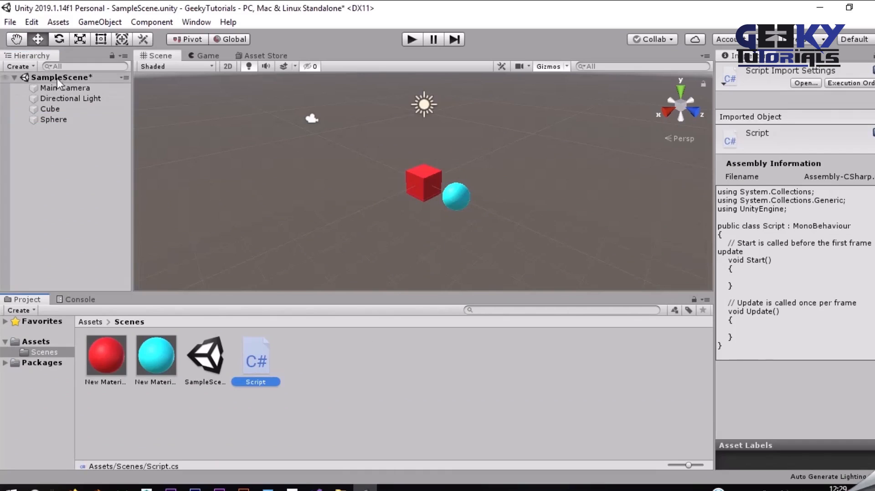
{"action": "left_click", "coordinate": [53, 112]}
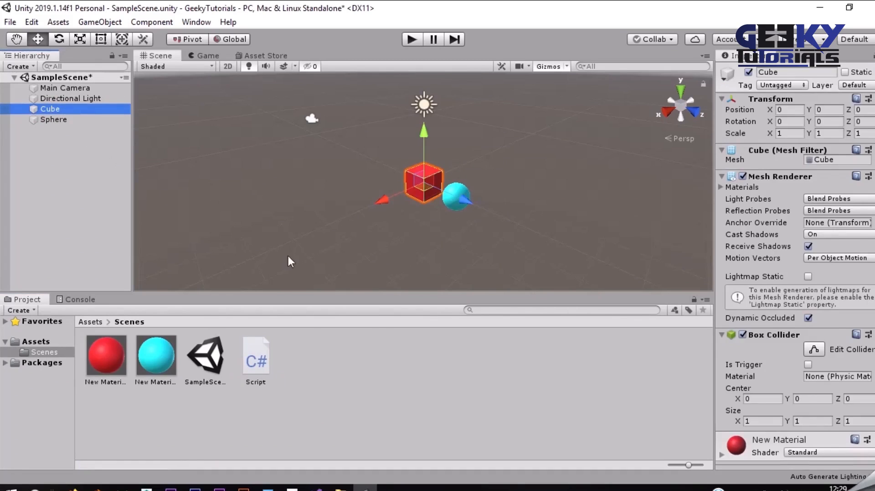
{"action": "left_click_drag", "start_coordinate": [257, 360], "coordinate": [746, 429]}
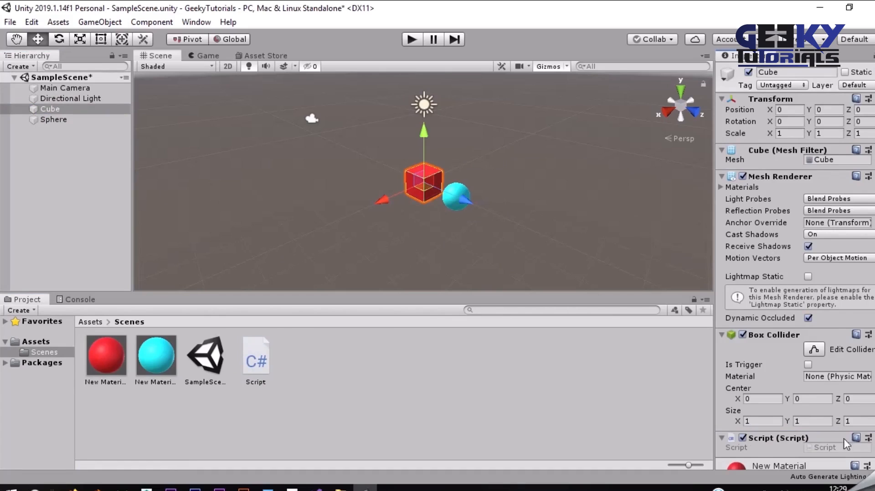
- Remove the Script component from the cube
{"action": "left_click", "coordinate": [869, 437]}
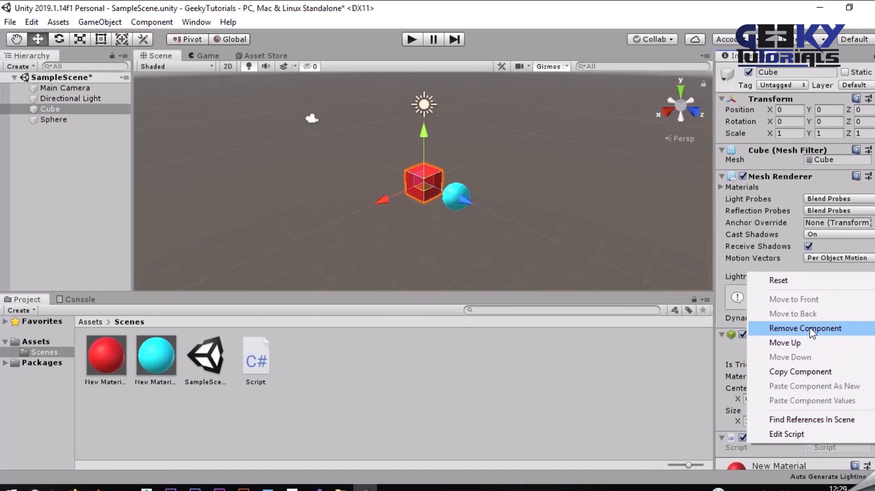
{"action": "left_click", "coordinate": [861, 462]}
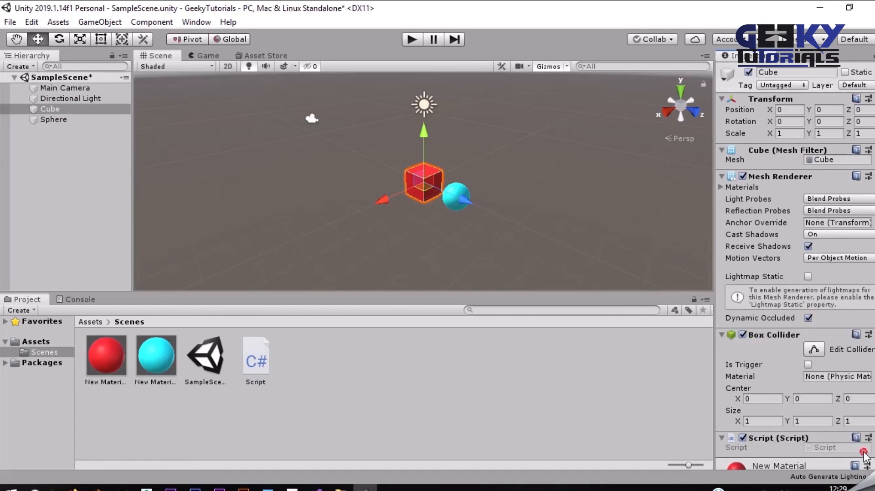
{"action": "left_click", "coordinate": [868, 437]}
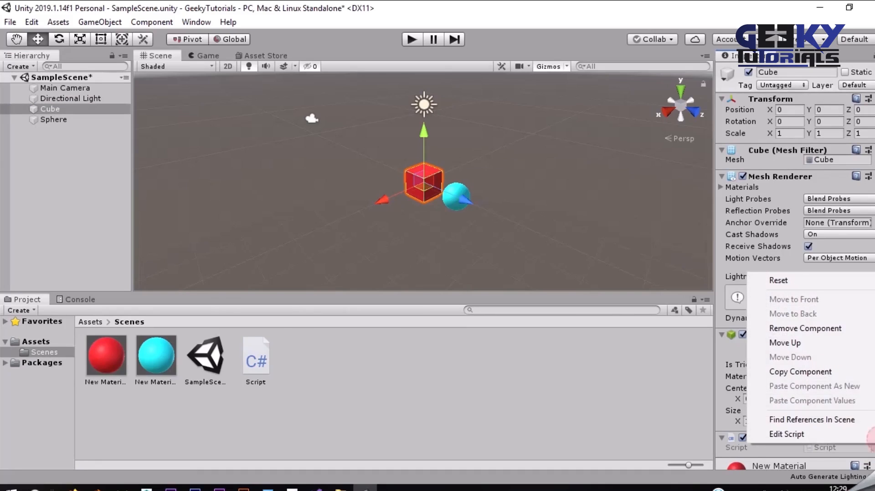
{"action": "left_click", "coordinate": [809, 328]}
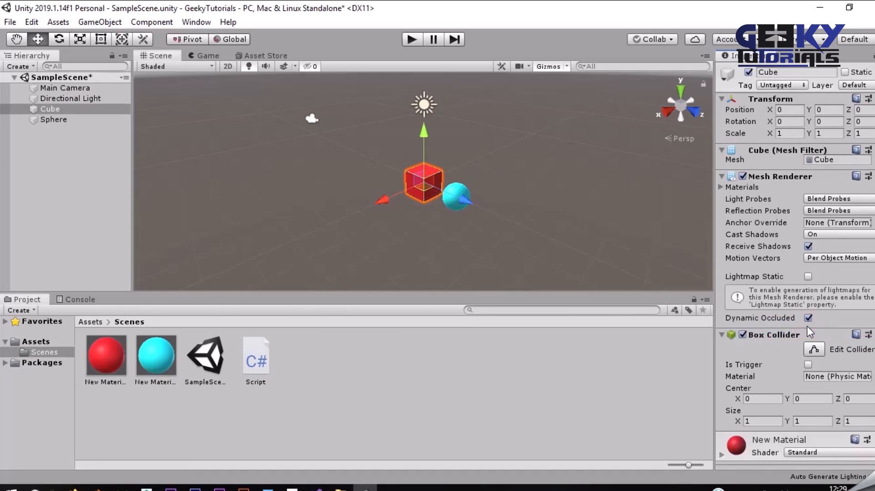
- Attach the Script file to the cube again, this time directly onto the Cube object in the scene hierarchy
{"action": "left_click_drag", "start_coordinate": [258, 359], "coordinate": [49, 108]}
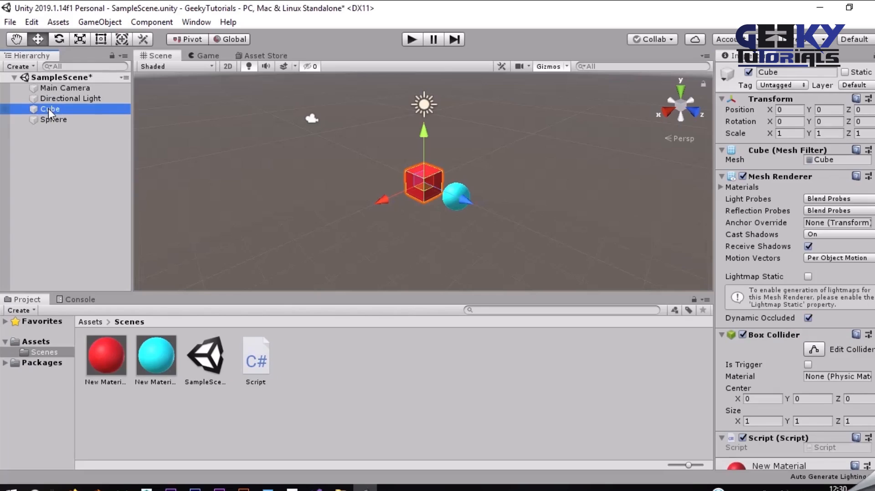